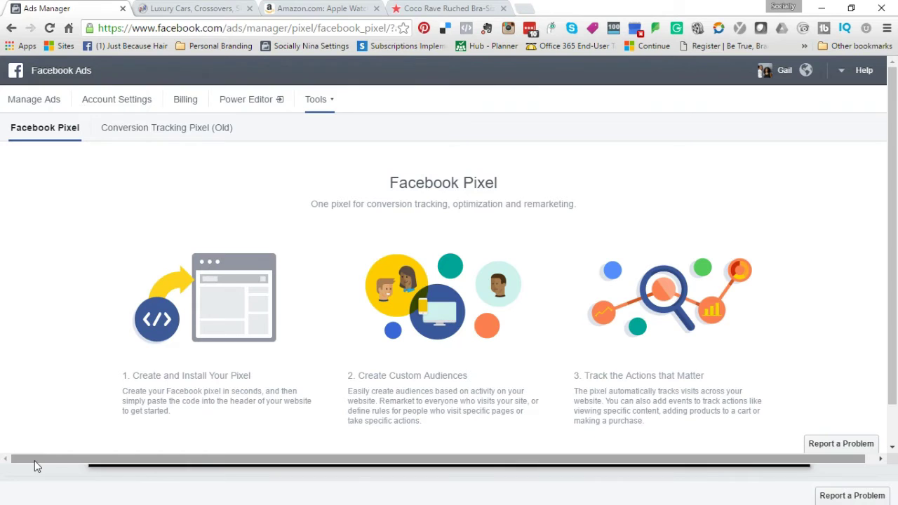
Step: Scroll through the Amazon Apple Watch product page, then switch to the Buick homepage tab
left_click(181, 129)
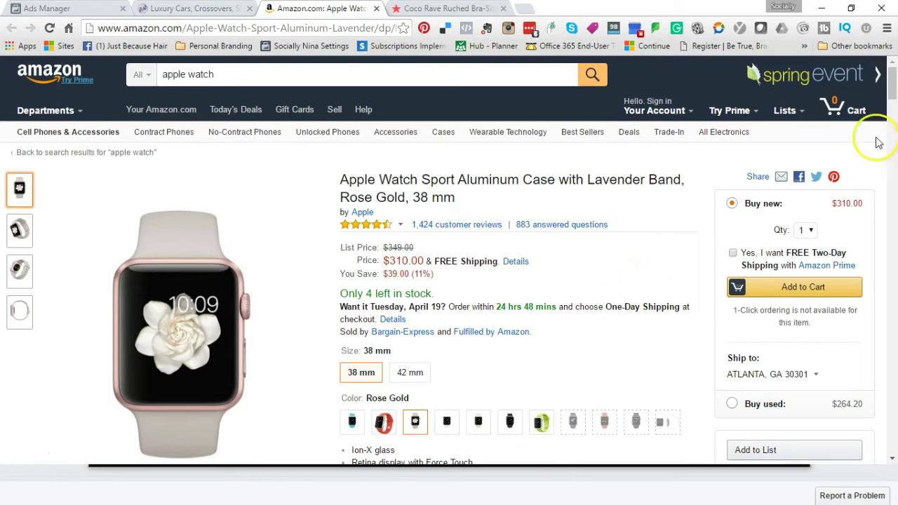
left_click_drag(891, 99, 893, 111)
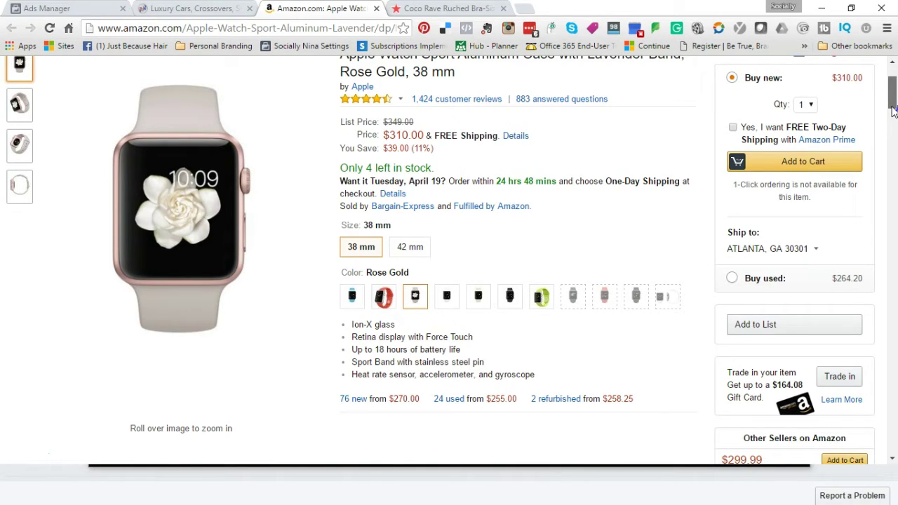
left_click_drag(892, 109, 890, 79)
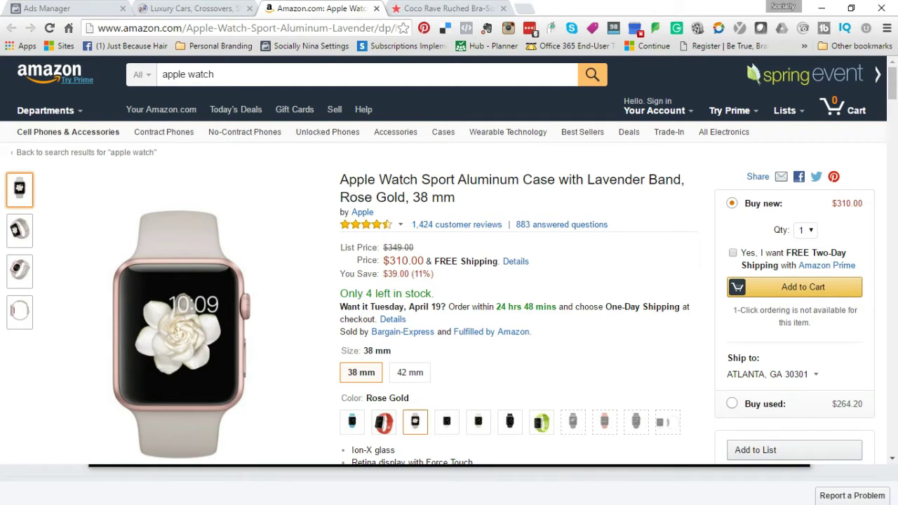
left_click(211, 9)
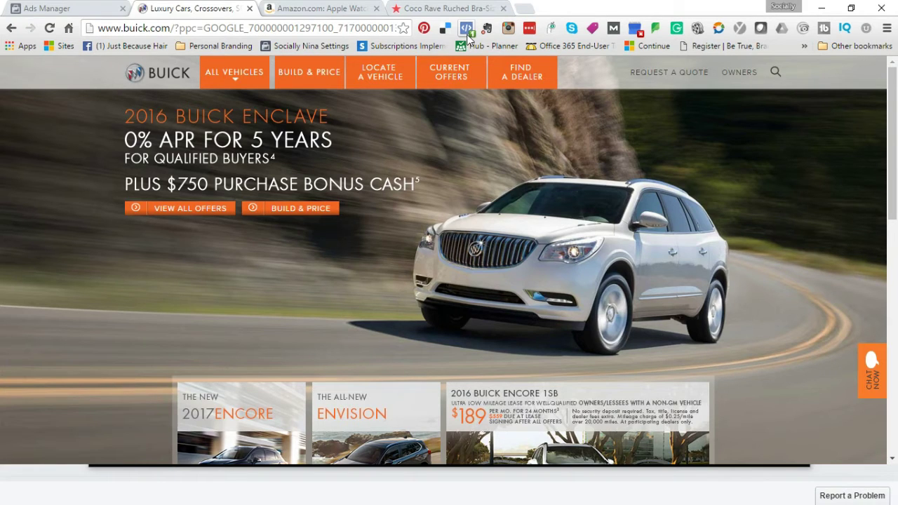
Step: Confirm Pixel Helper finds one PageView pixel on buick.com, then go to the Macy's swimdress tab
left_click(467, 30)
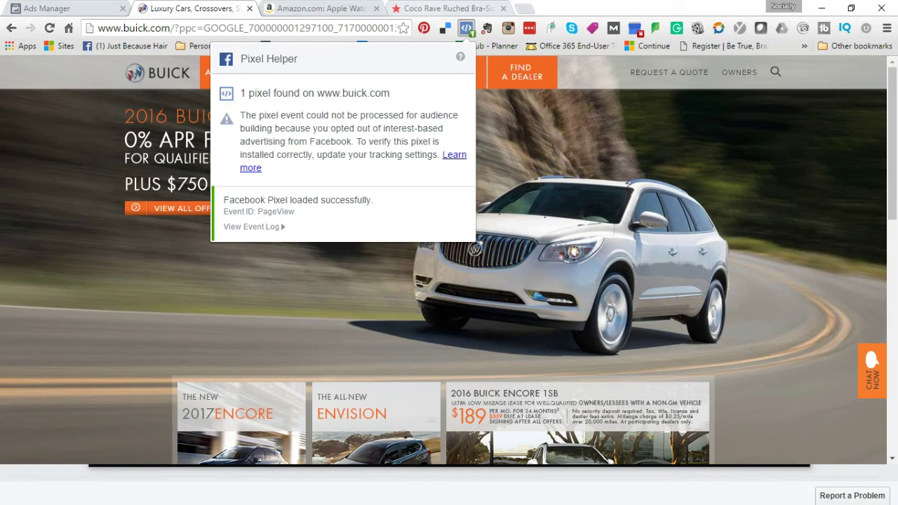
left_click(445, 8)
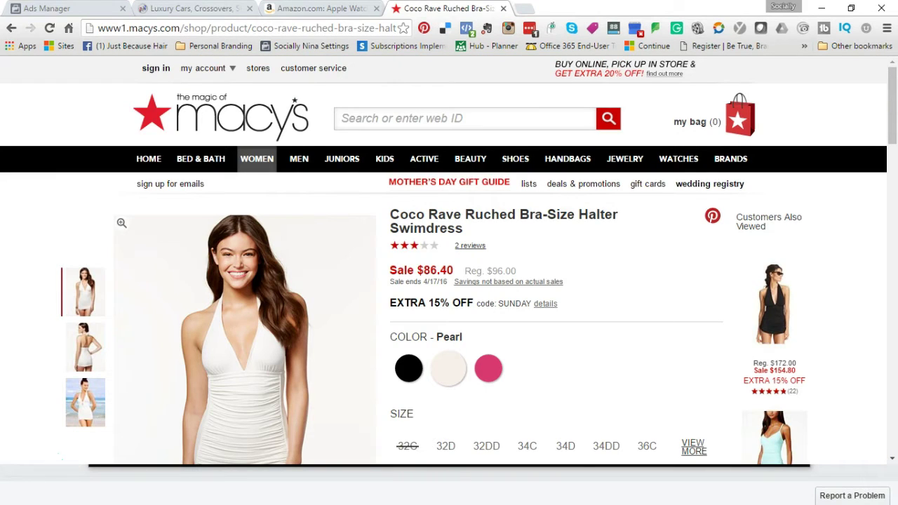
Step: Run Pixel Helper on Macy's and inspect the PageView pixel's event details, URL called and location
left_click(467, 28)
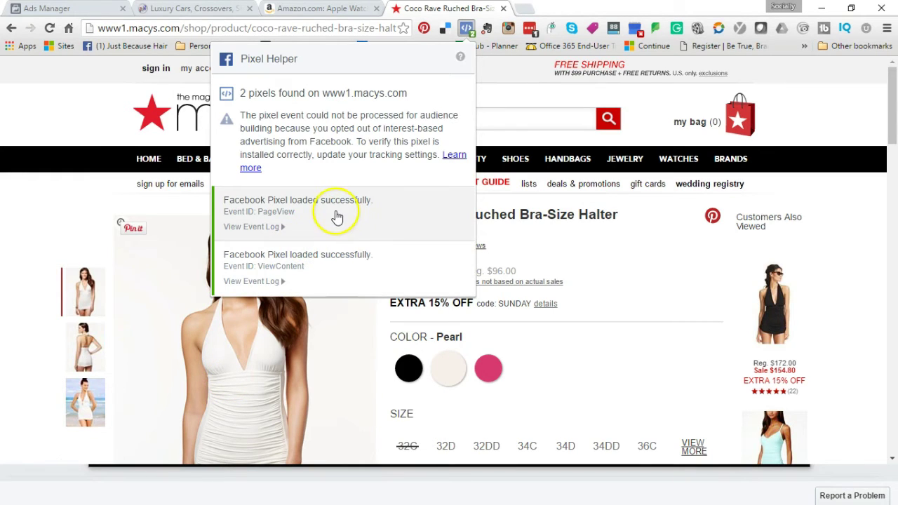
left_click(279, 230)
left_click(284, 253)
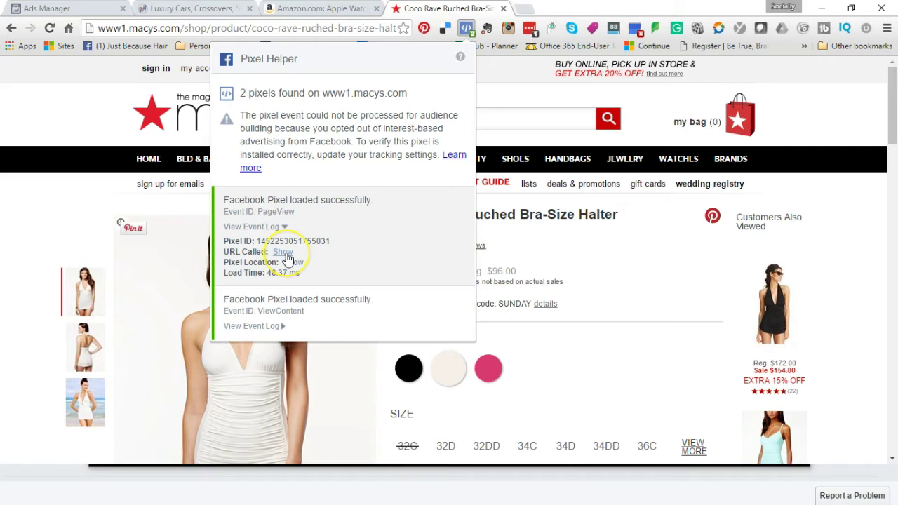
left_click(285, 254)
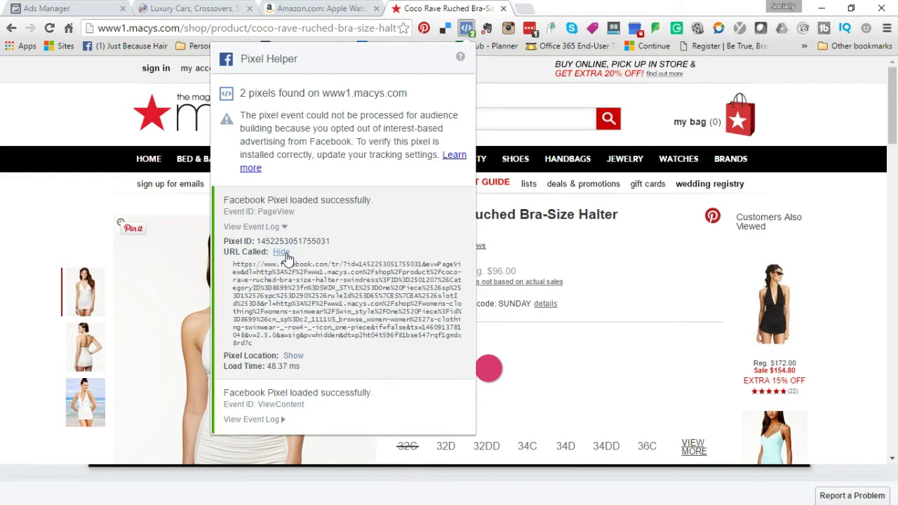
left_click(285, 253)
left_click(287, 262)
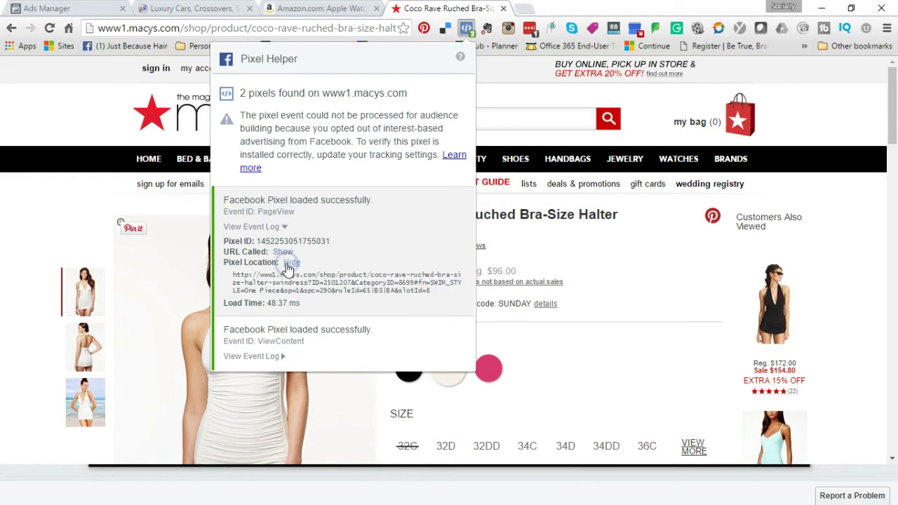
left_click(287, 263)
Step: Inspect the ViewContent pixel's event details, close Pixel Helper, and return to Ads Manager
left_click(287, 306)
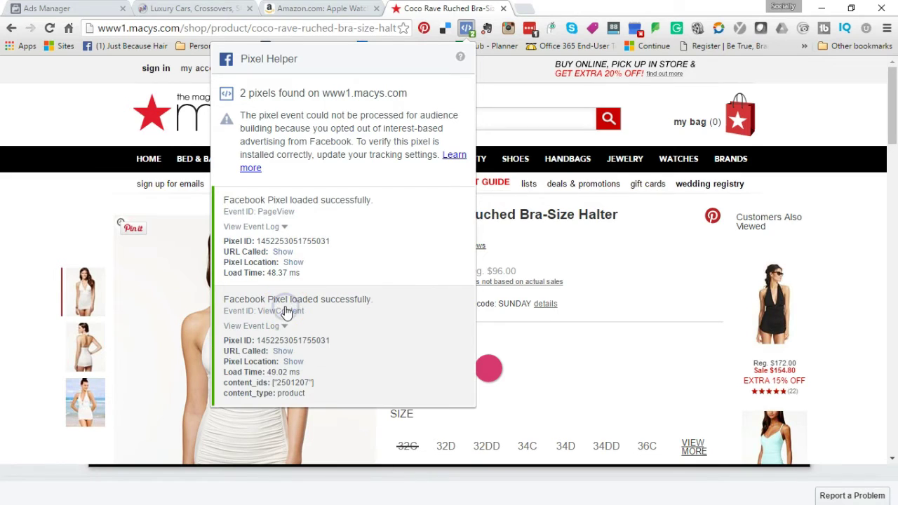
left_click(300, 353)
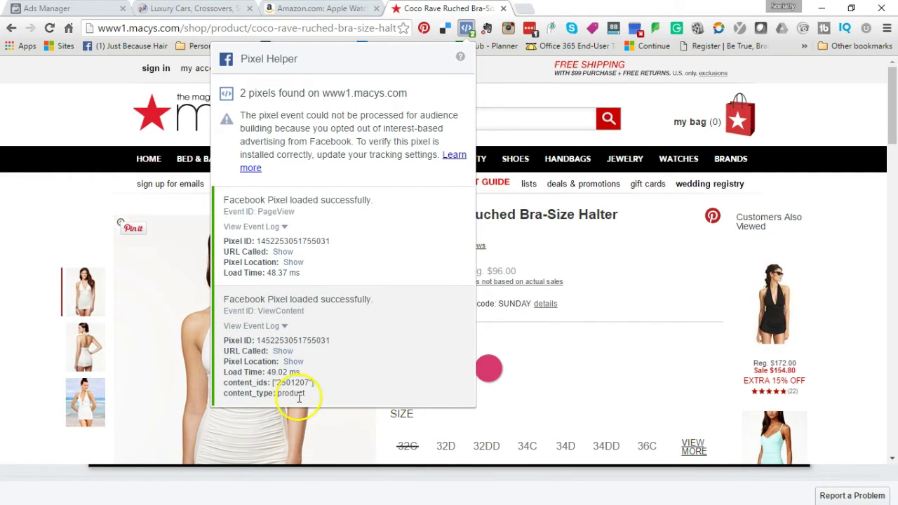
left_click(619, 279)
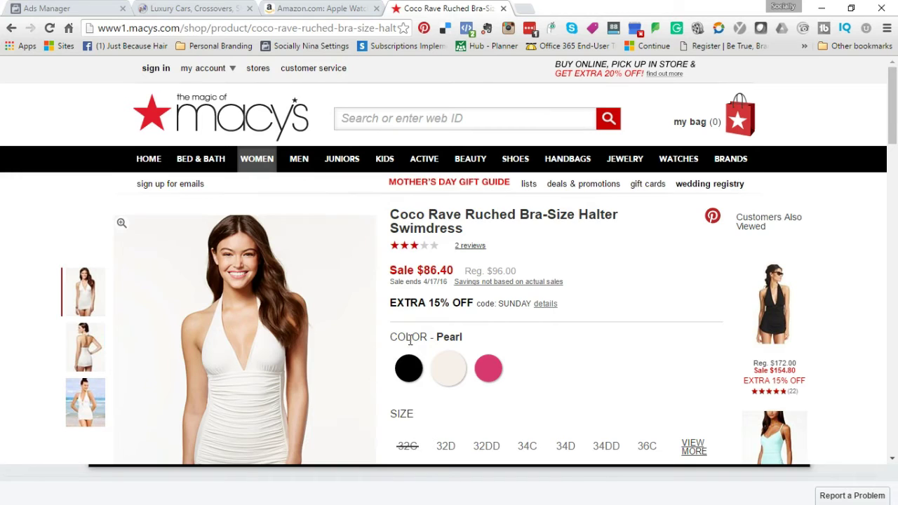
left_click(70, 8)
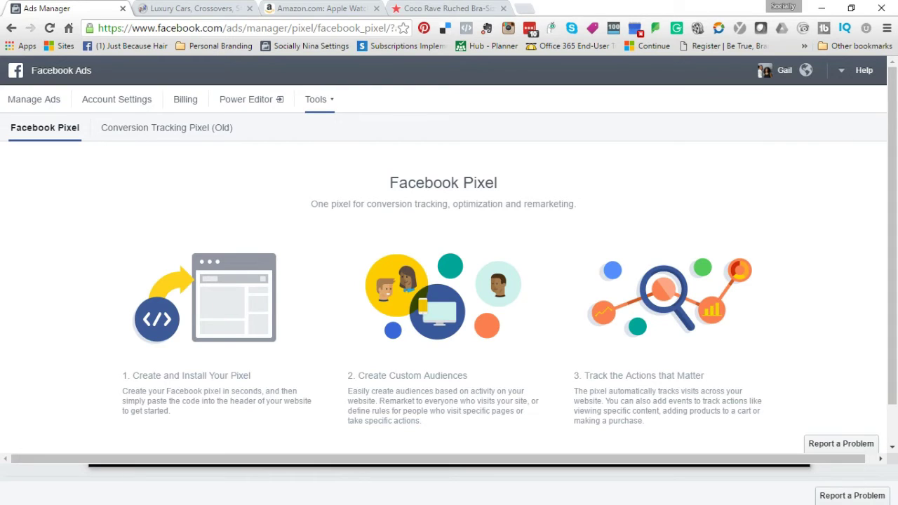
Step: Create a new pixel from Tools, replacing the prefilled name with the business's 'Classy Designs Pixel' name
left_click(319, 101)
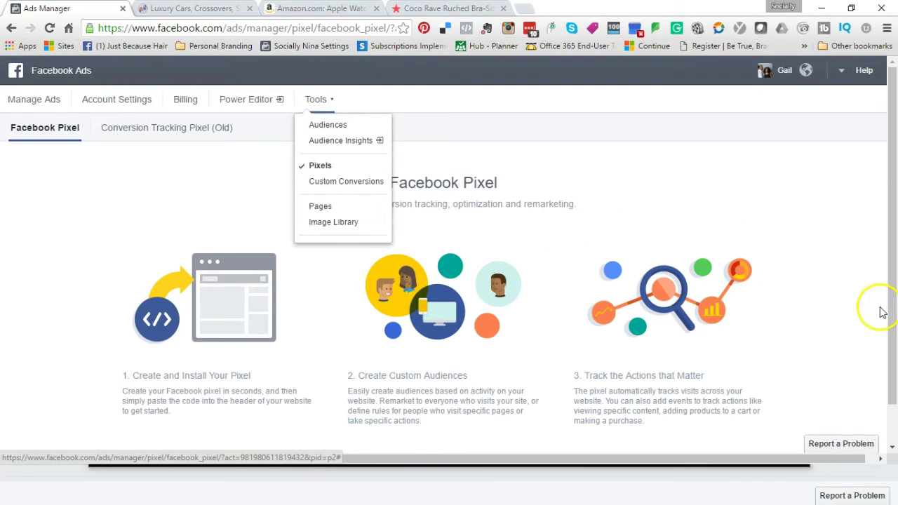
left_click(895, 327)
left_click_drag(895, 327, 895, 363)
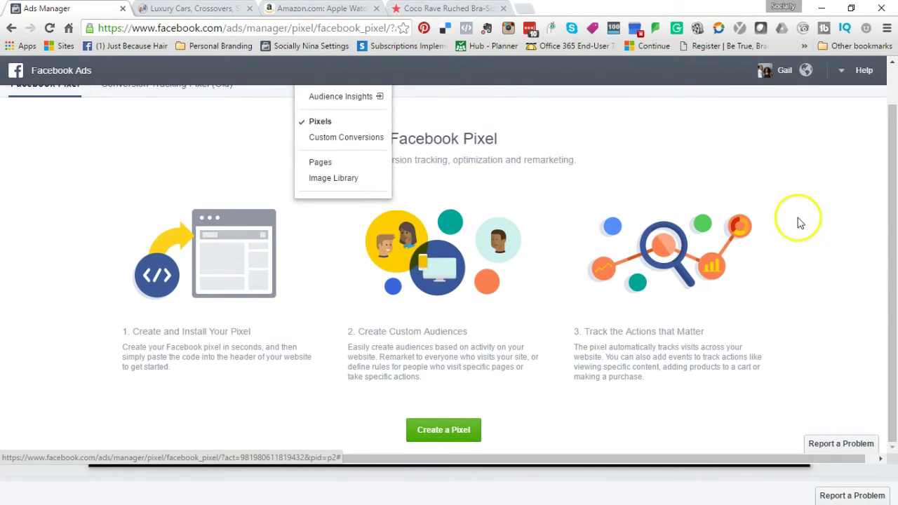
left_click(458, 432)
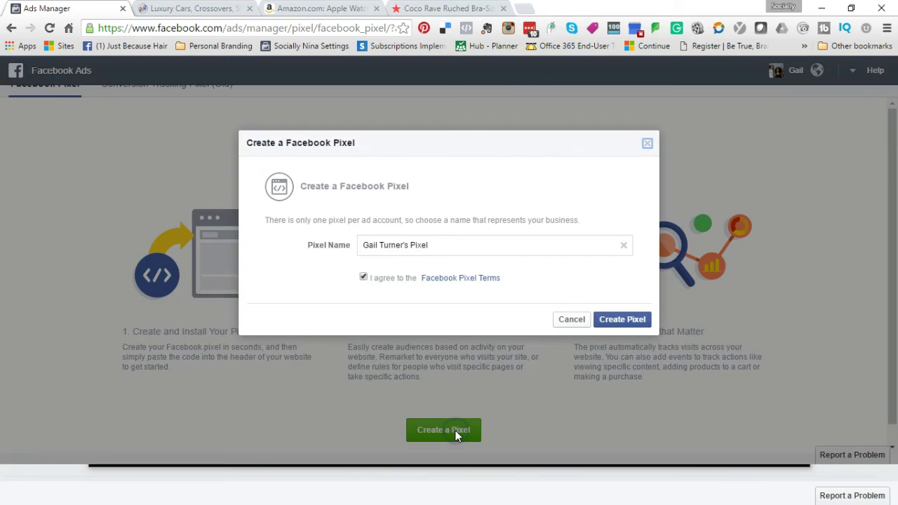
left_click(502, 239)
left_click_drag(508, 245, 341, 245)
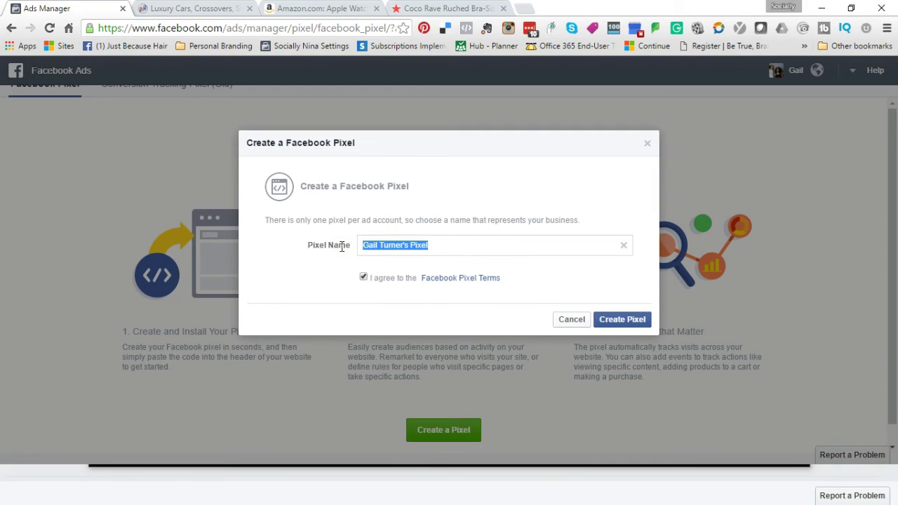
type("Gail's Classy Designs Pixel")
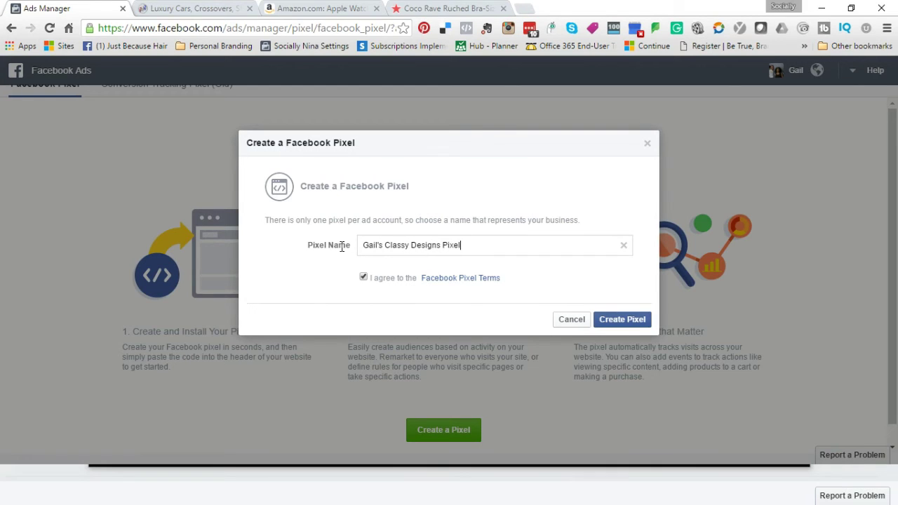
left_click(601, 326)
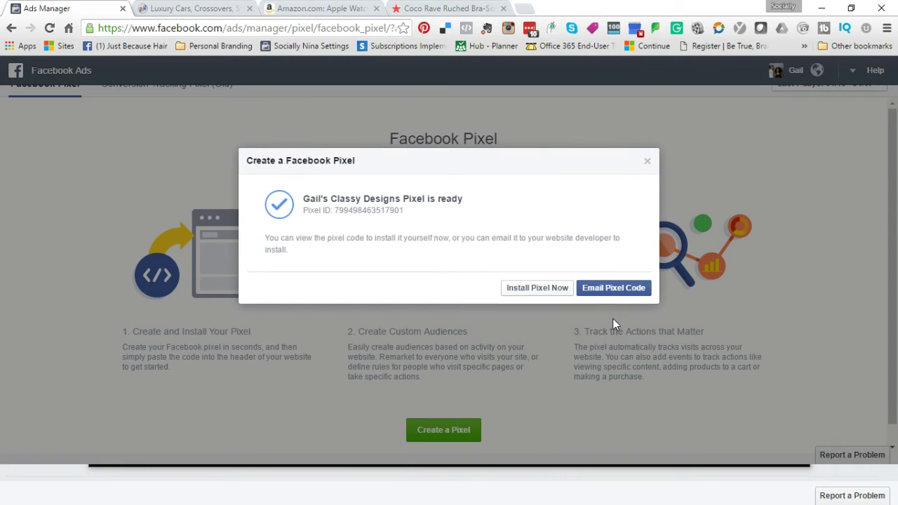
Step: Open the new pixel's install code and select all of it for copying
left_click(602, 289)
left_click(552, 295)
left_click(551, 296)
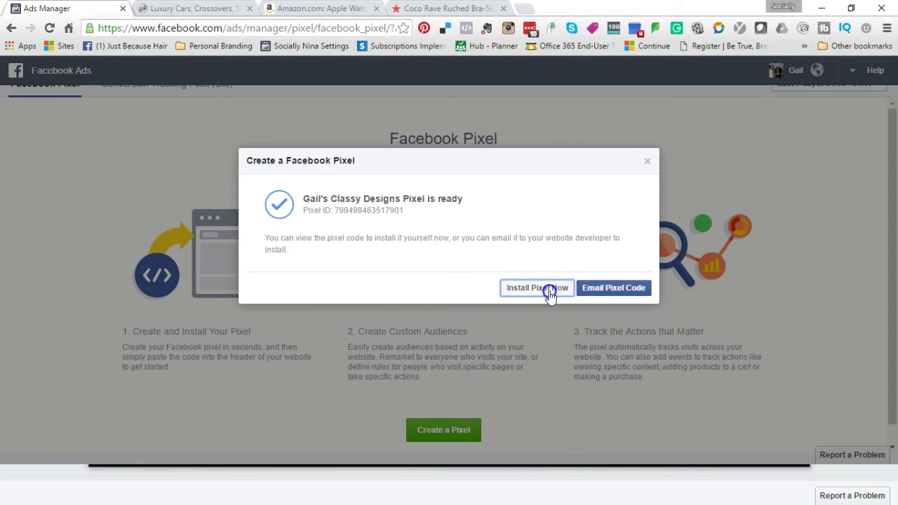
left_click(530, 388)
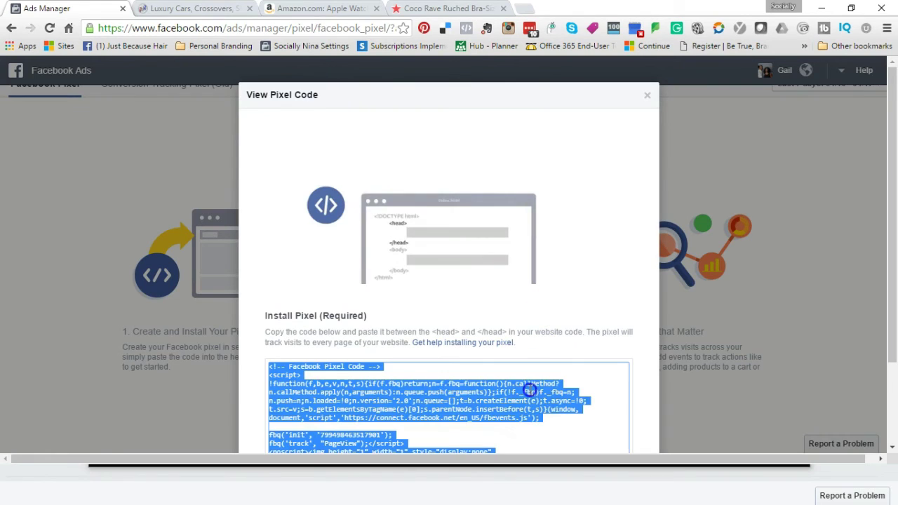
Step: Review the standard events setup, finish the pixel setup, and dismiss the pixel intro message
left_click_drag(894, 148, 894, 226)
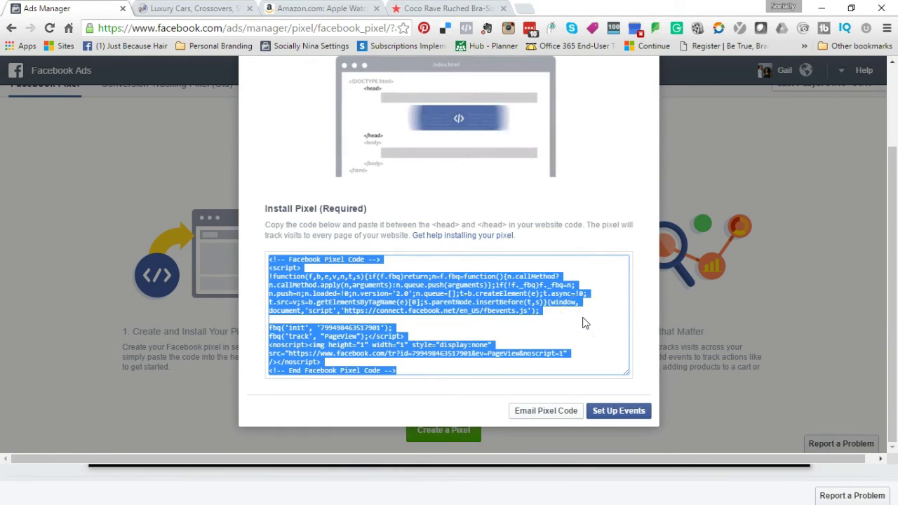
left_click(631, 411)
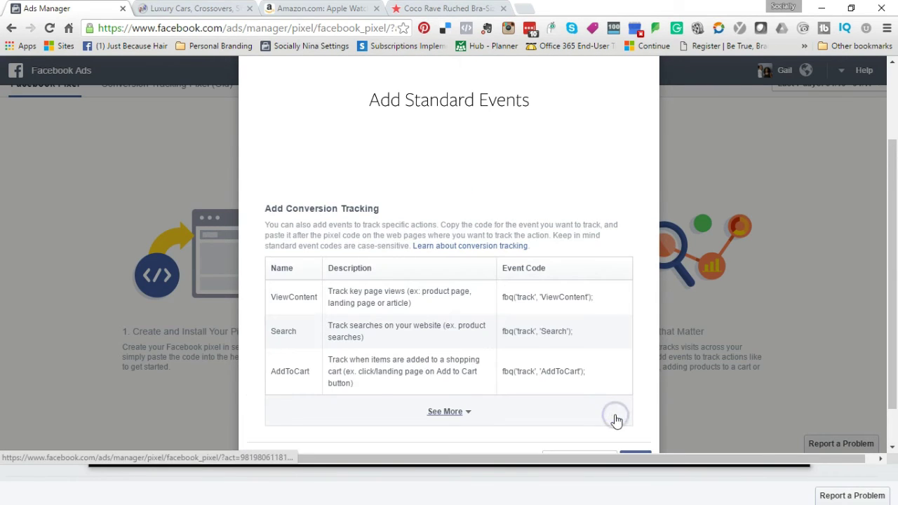
left_click_drag(895, 235, 894, 336)
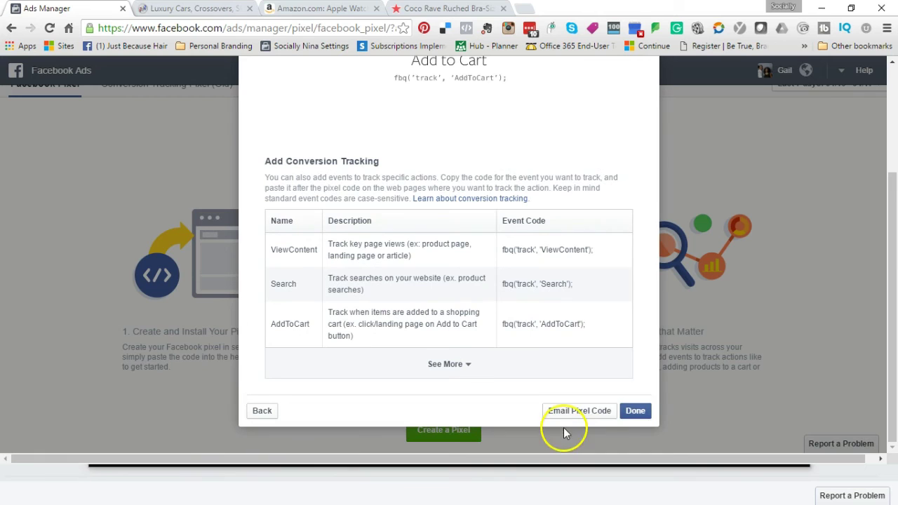
left_click(637, 412)
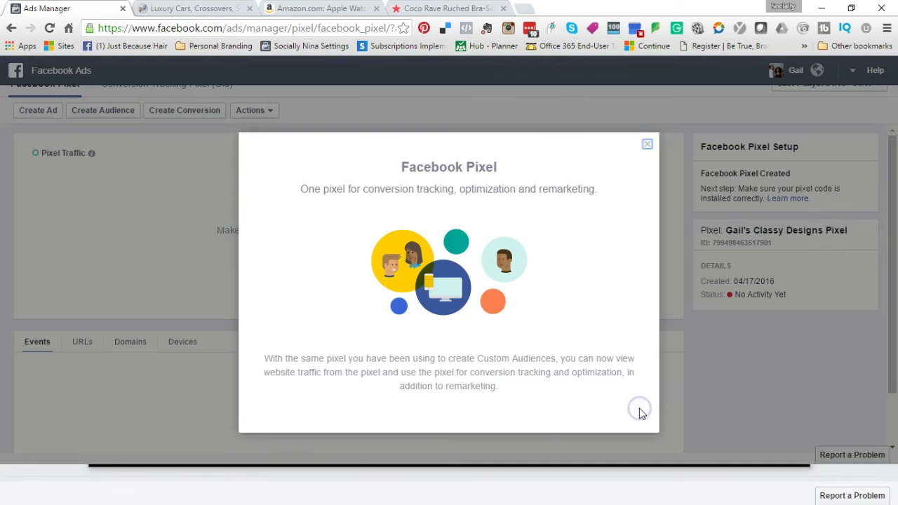
left_click(645, 144)
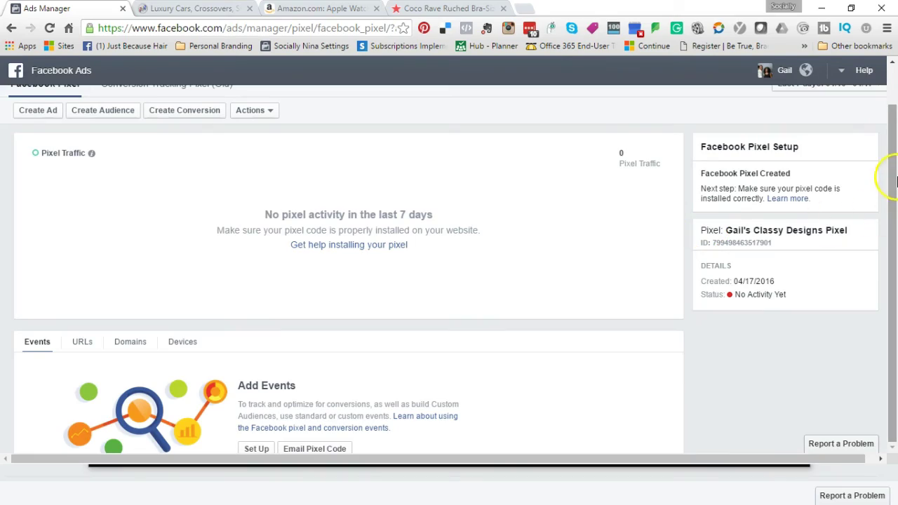